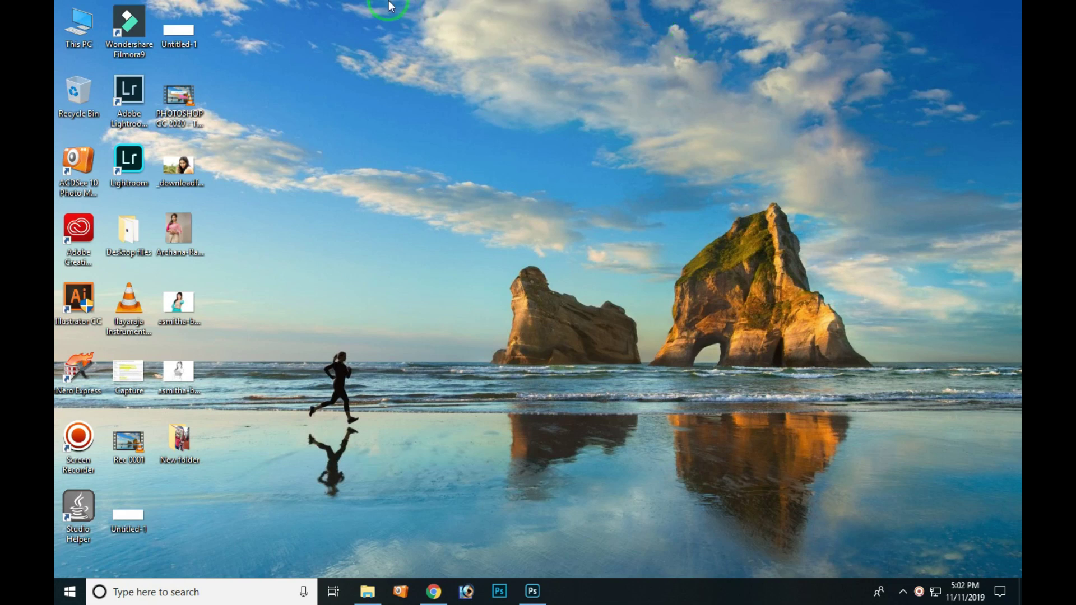
Switch to Photoshop, show the B/w group and examine the black-and-white sketch of the face up close
left_click(532, 591)
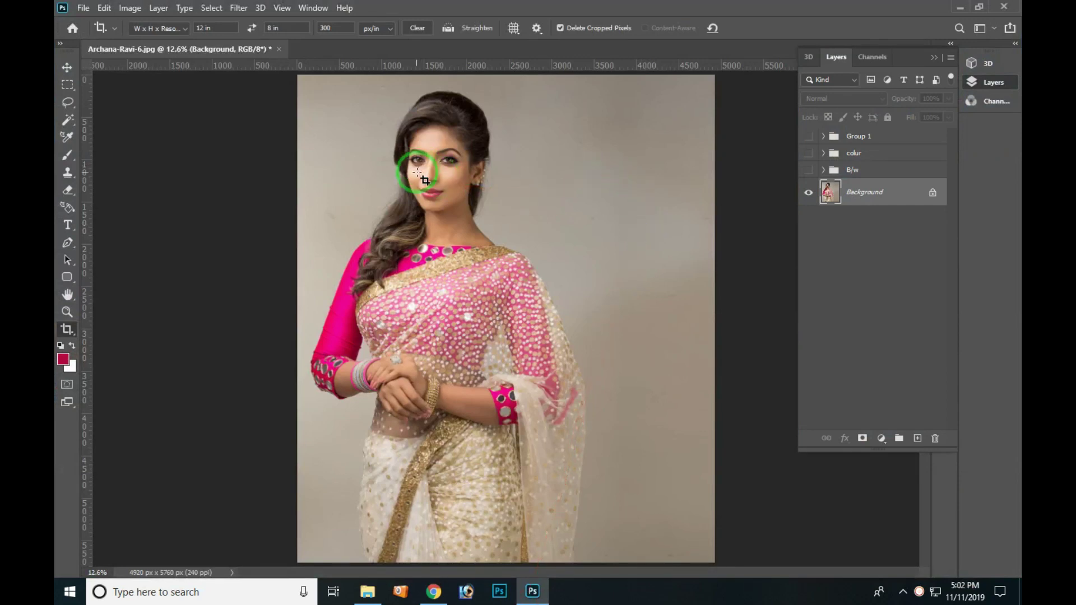
left_click(808, 169)
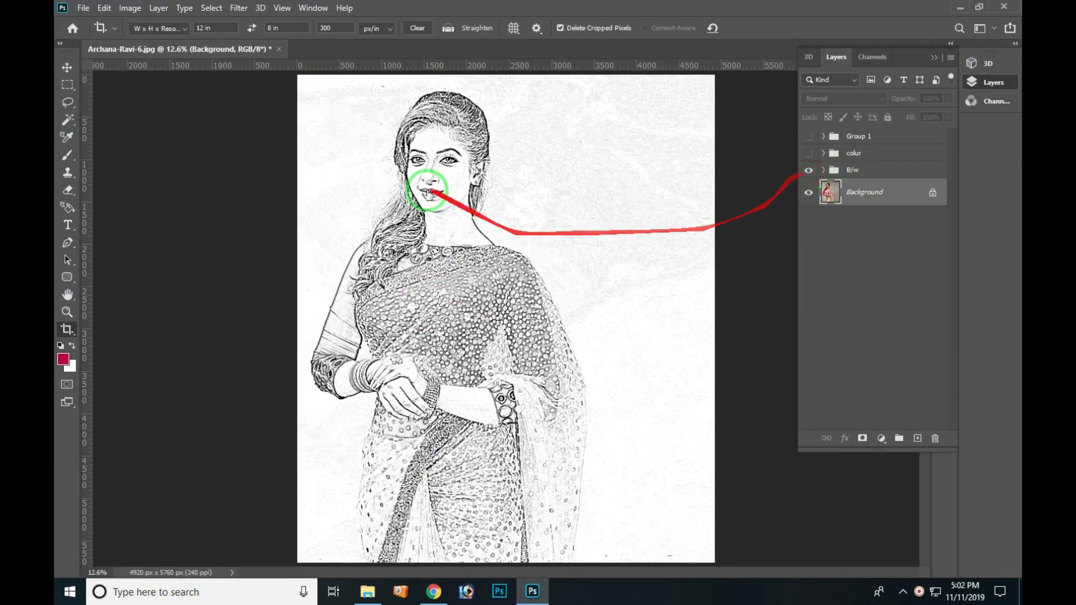
key("z")
left_click_drag(413, 163, 560, 339)
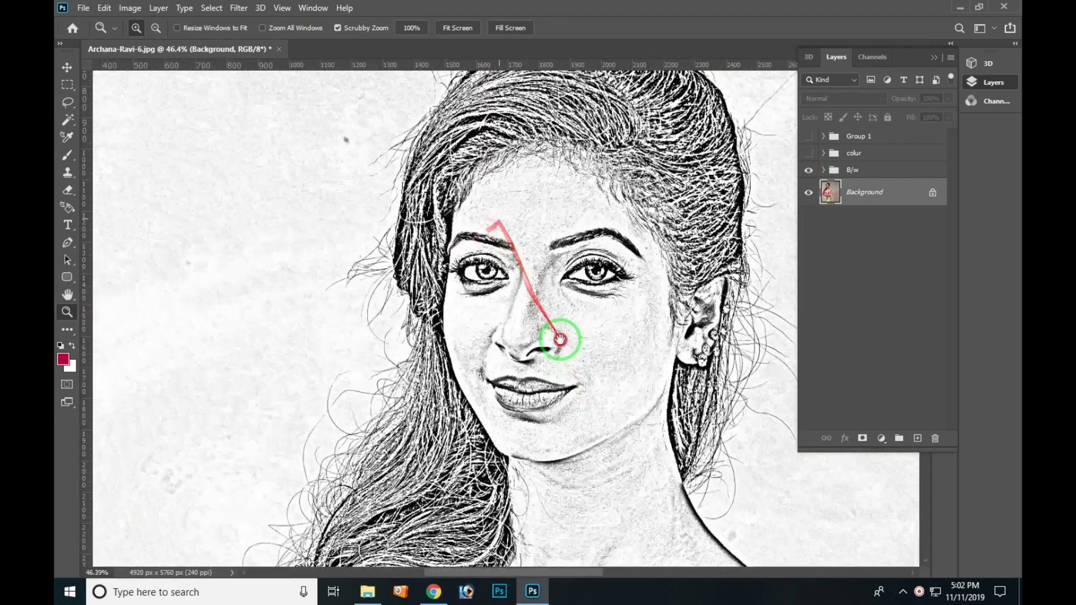
left_click_drag(590, 269, 569, 302)
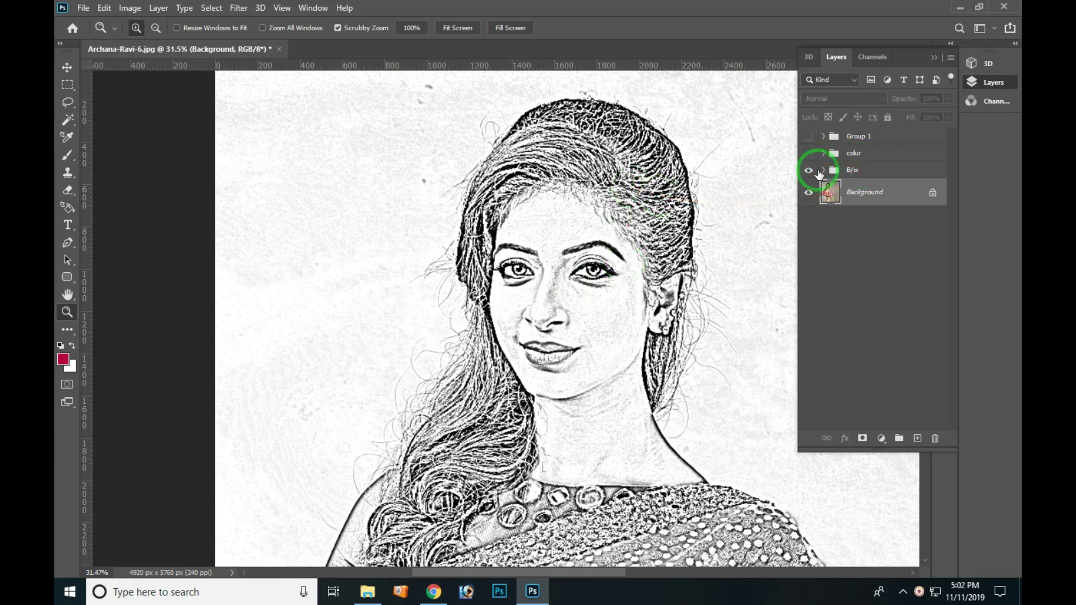
Show the colur group and examine the colored version of the sketch around the face
left_click_drag(612, 233, 624, 232)
left_click_drag(809, 170, 808, 153)
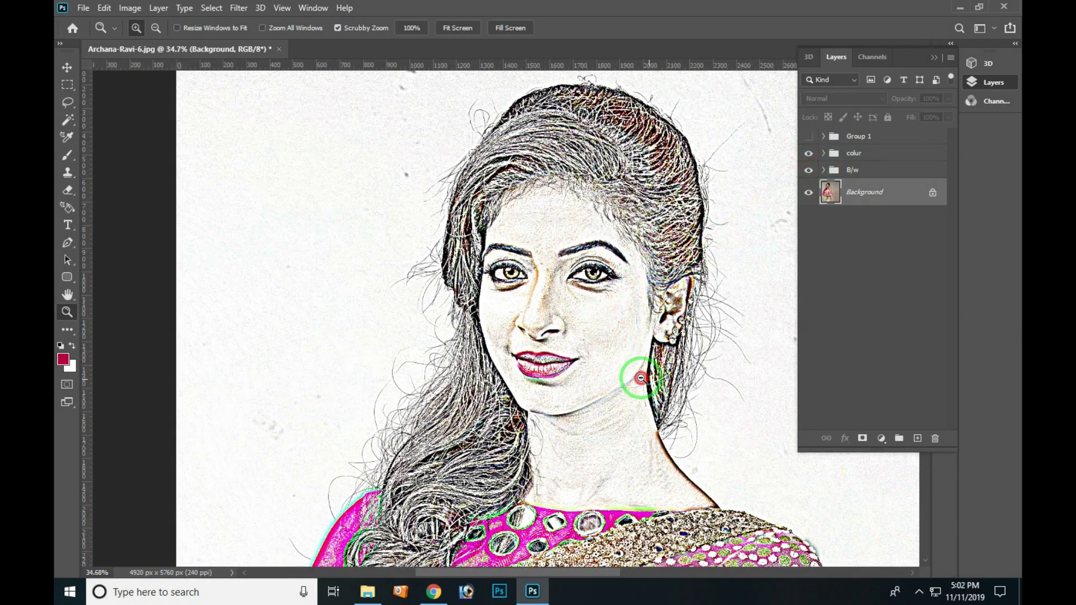
left_click_drag(641, 378, 650, 393)
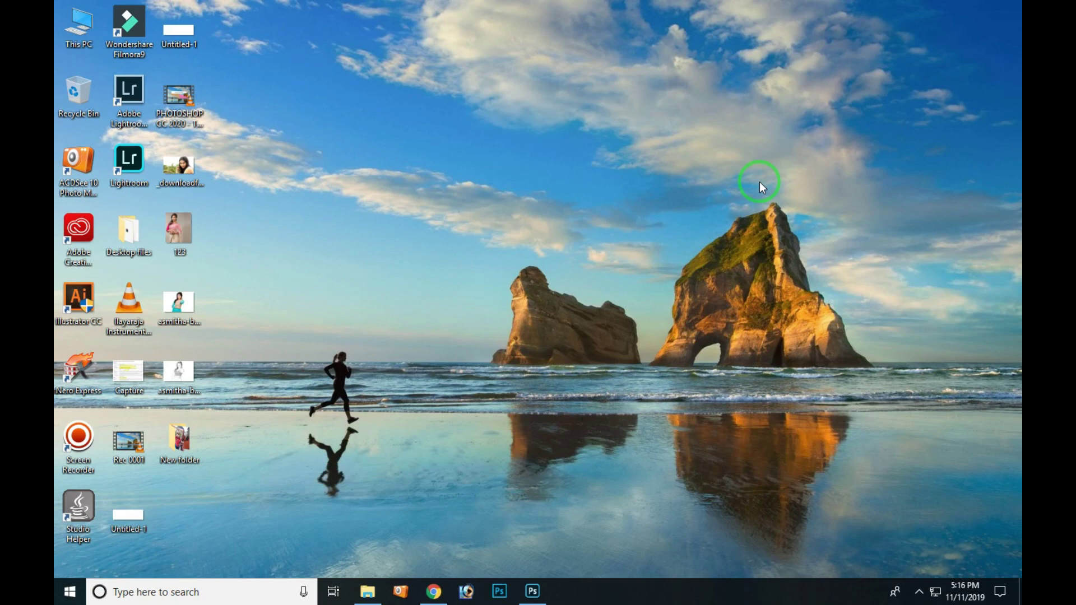
Open the desktop photo 123 in the image viewer, enlarge it and close the viewer
double_click(177, 237)
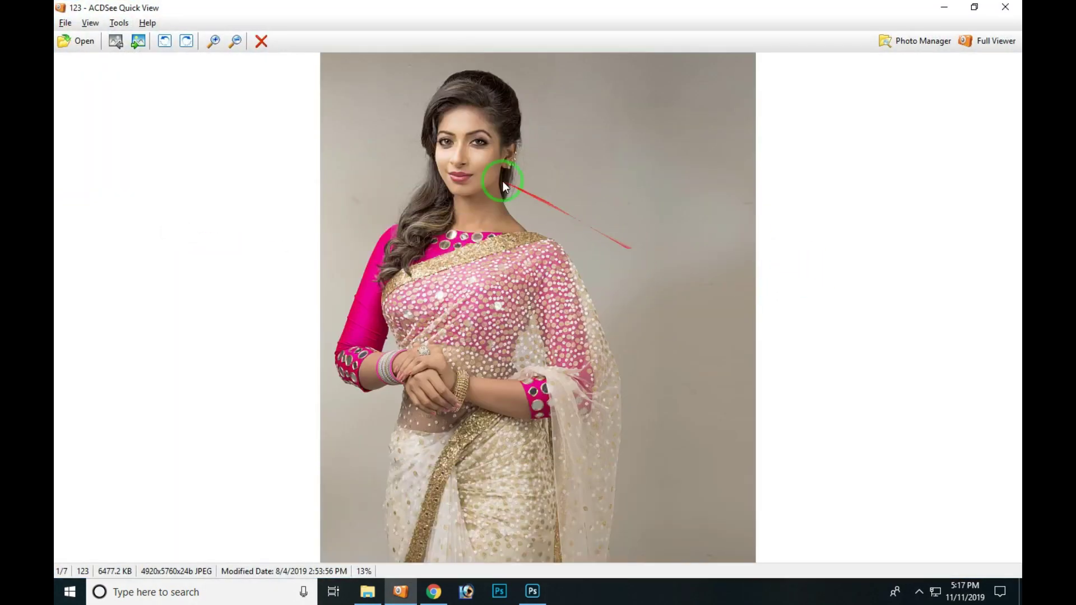
left_click(214, 41)
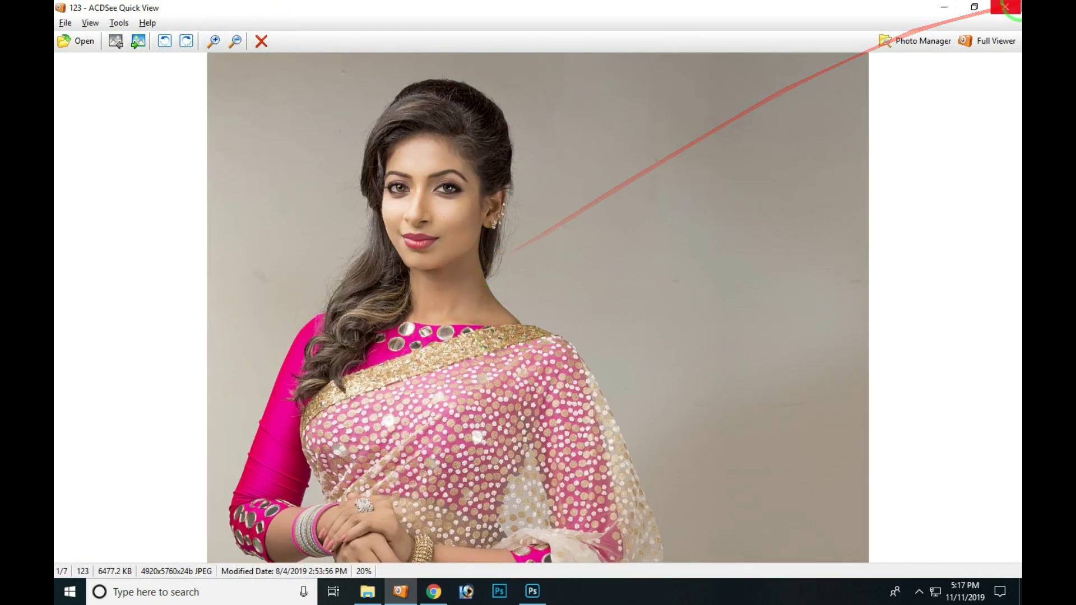
left_click(1006, 7)
Switch to Photoshop and desaturate the portrait photo in 123.jpg
left_click(532, 591)
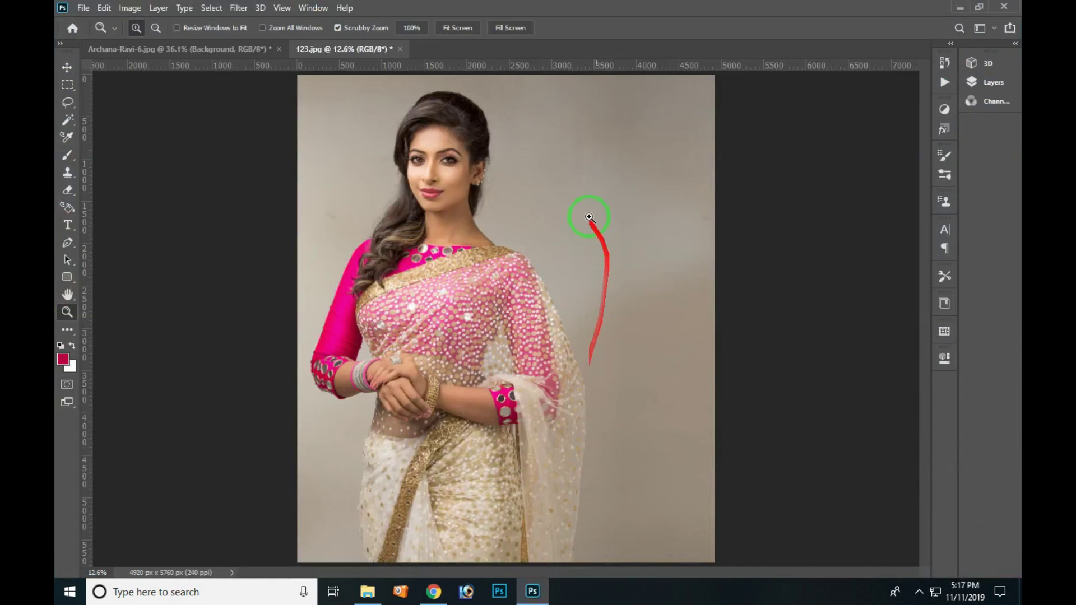
left_click_drag(440, 172, 538, 269)
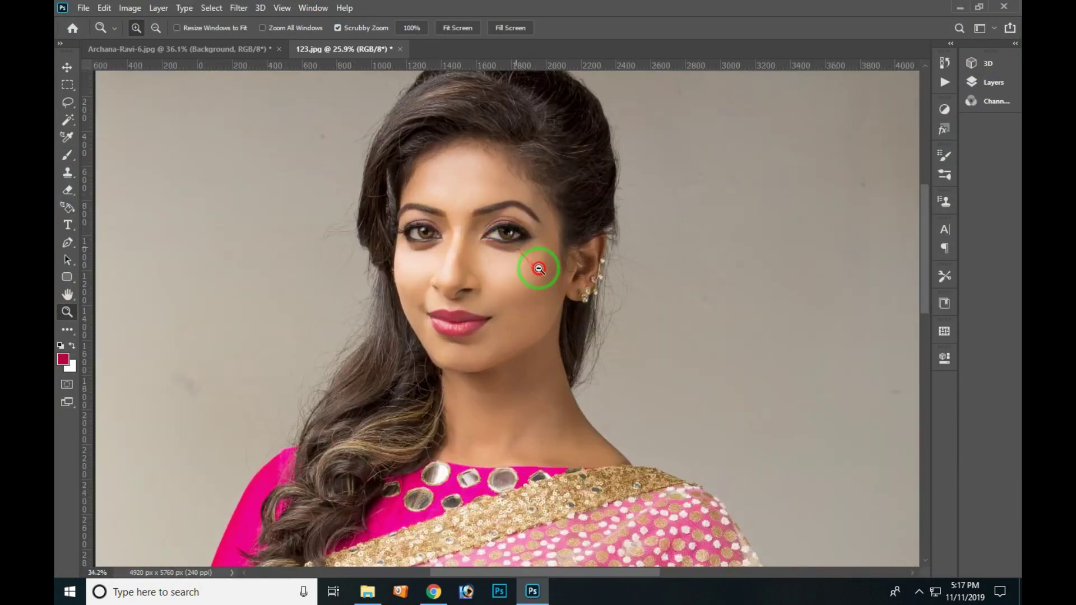
left_click_drag(516, 204, 554, 252)
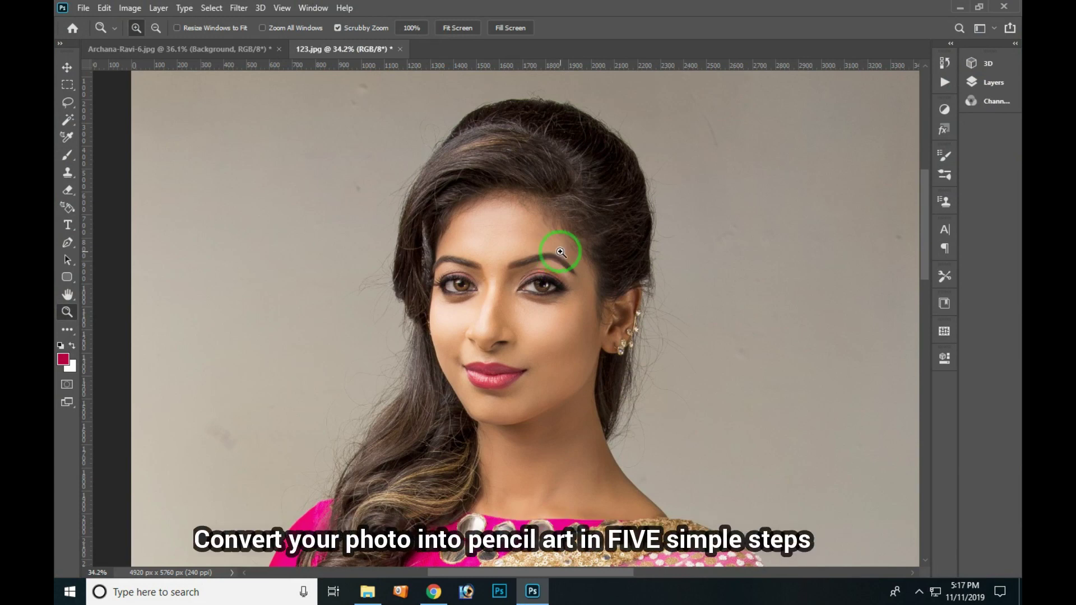
left_click_drag(544, 253, 552, 293)
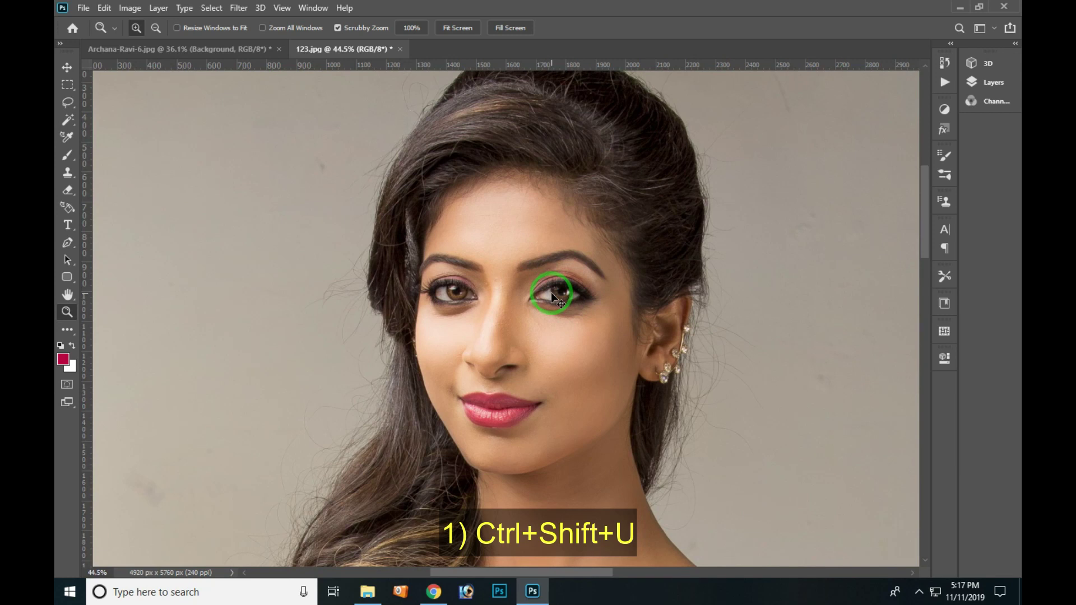
key("ctrl+shift+u")
left_click(556, 293)
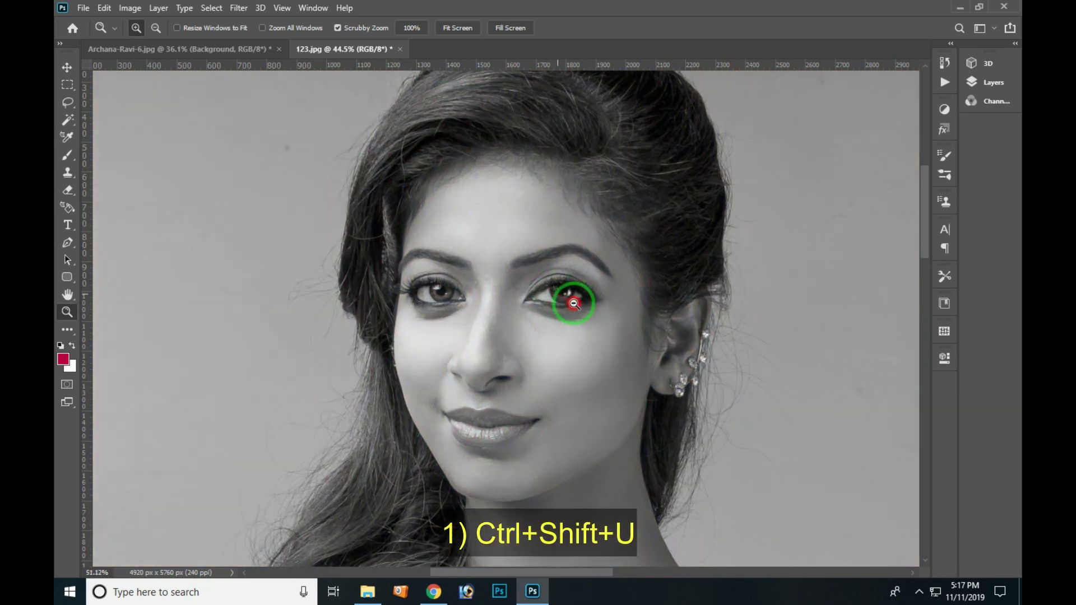
Duplicate the Background layer of 123.jpg and set the copy's blend mode to Linear Dodge (Add)
left_click(992, 83)
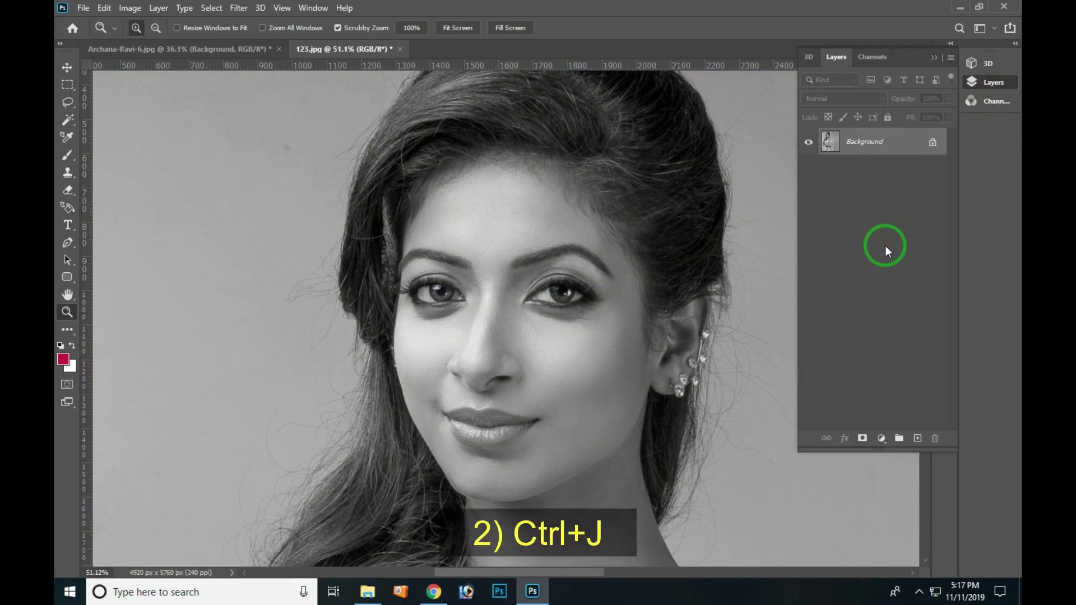
key("ctrl+j")
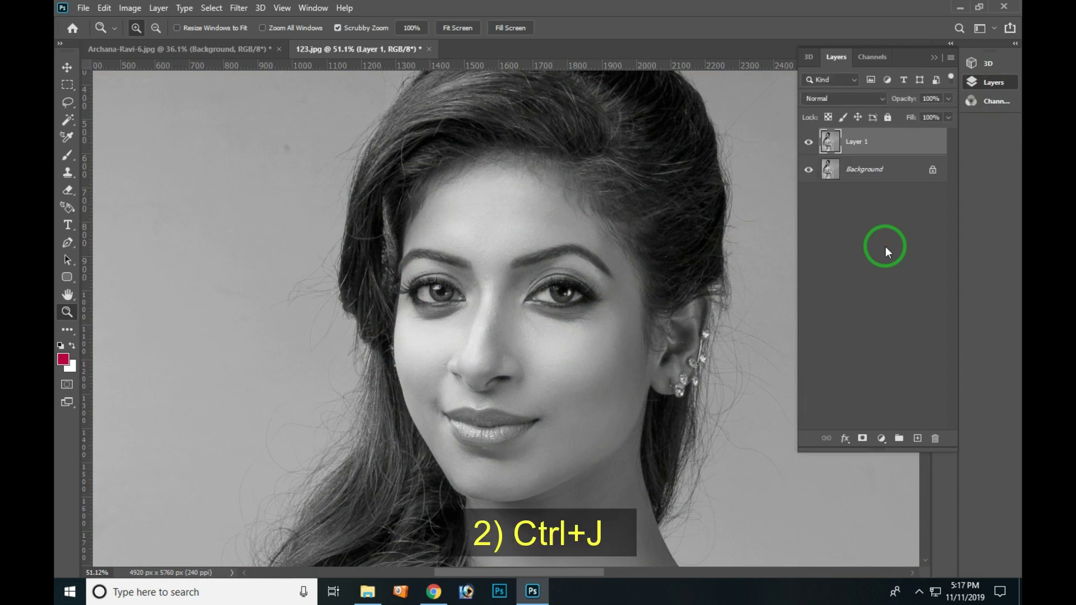
mouse_move(572, 248)
left_mouse_down()
mouse_move(598, 262)
mouse_move(586, 256)
left_mouse_up()
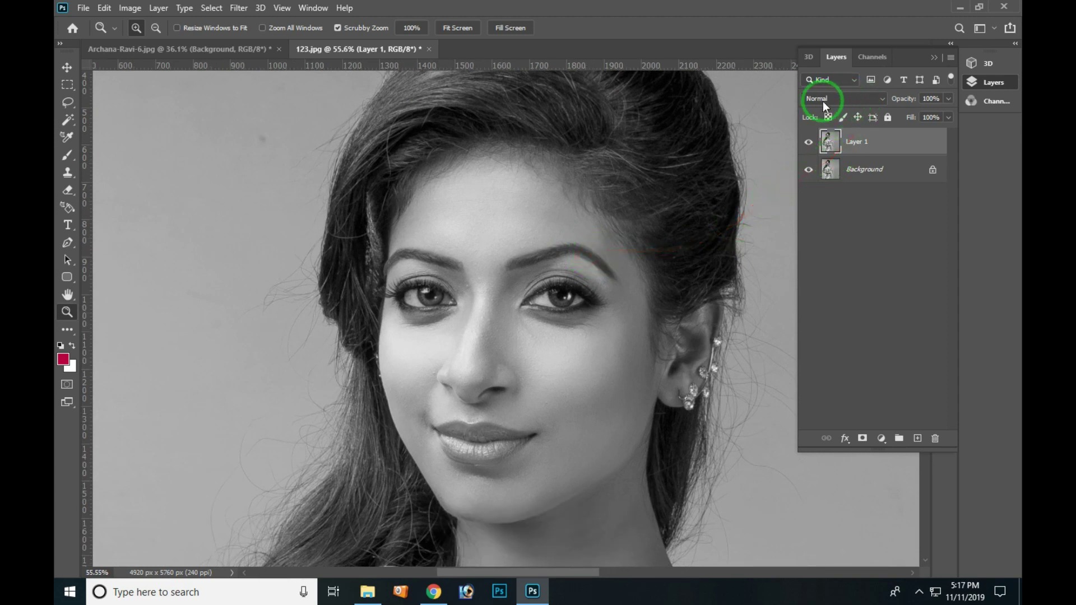
left_click(880, 100)
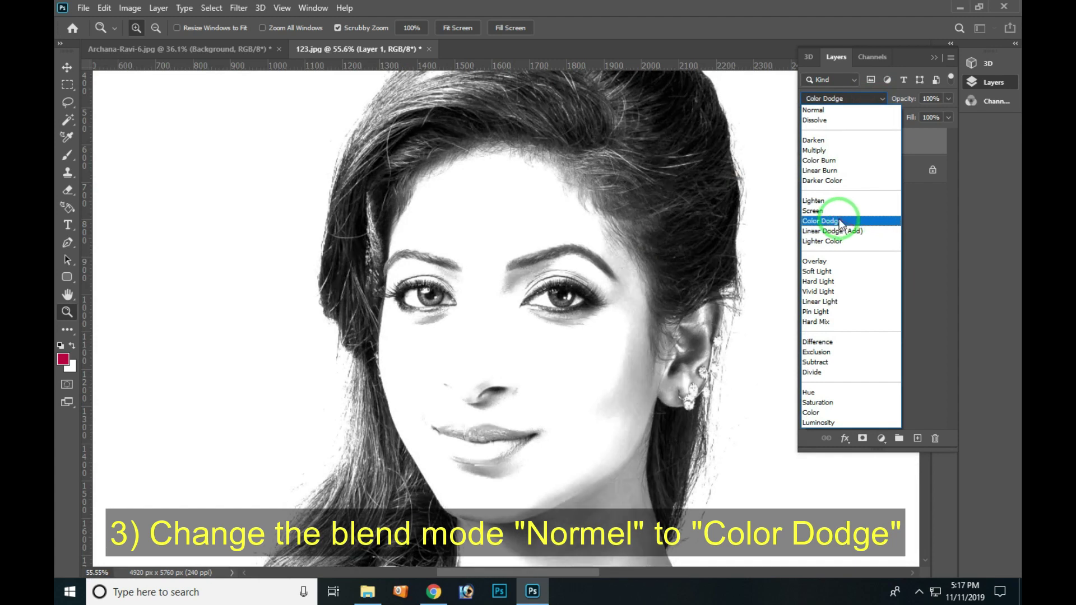
left_click_drag(855, 234, 856, 229)
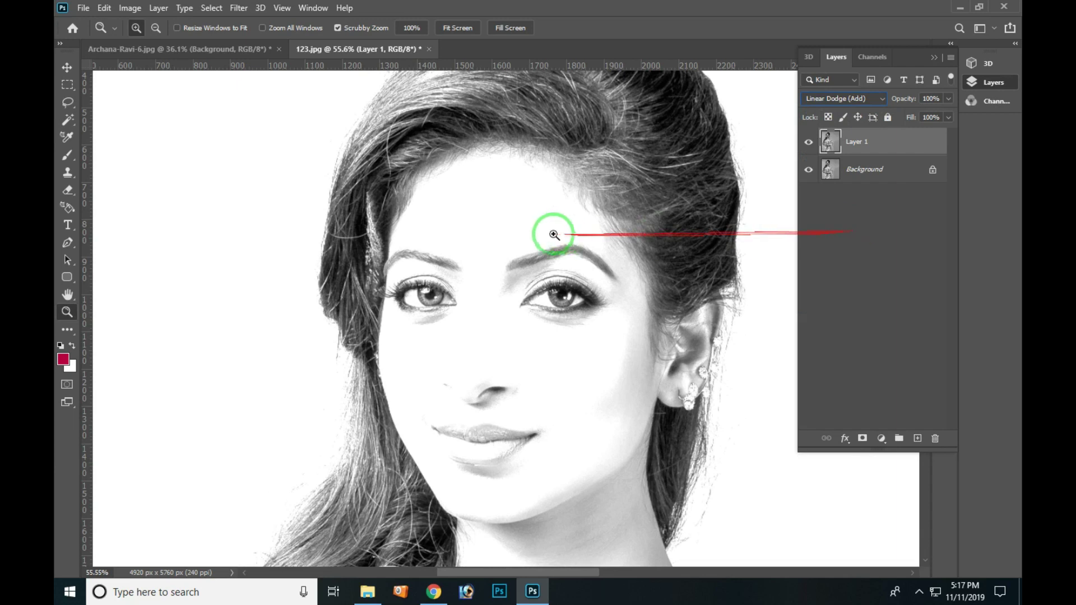
Invert the colors of the duplicated portrait layer
left_click_drag(570, 288, 555, 305)
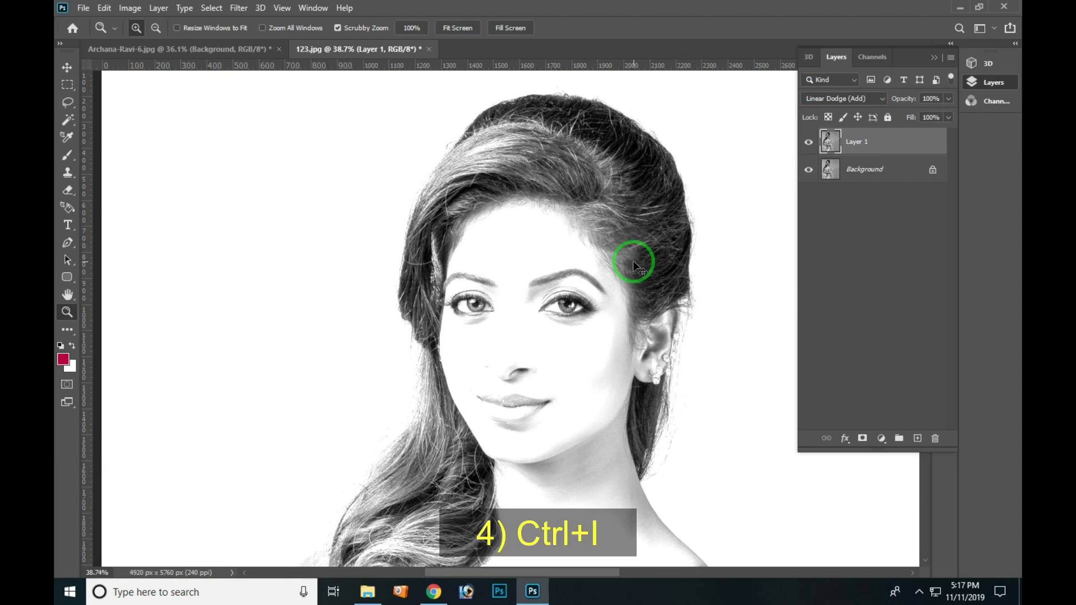
key("ctrl+i")
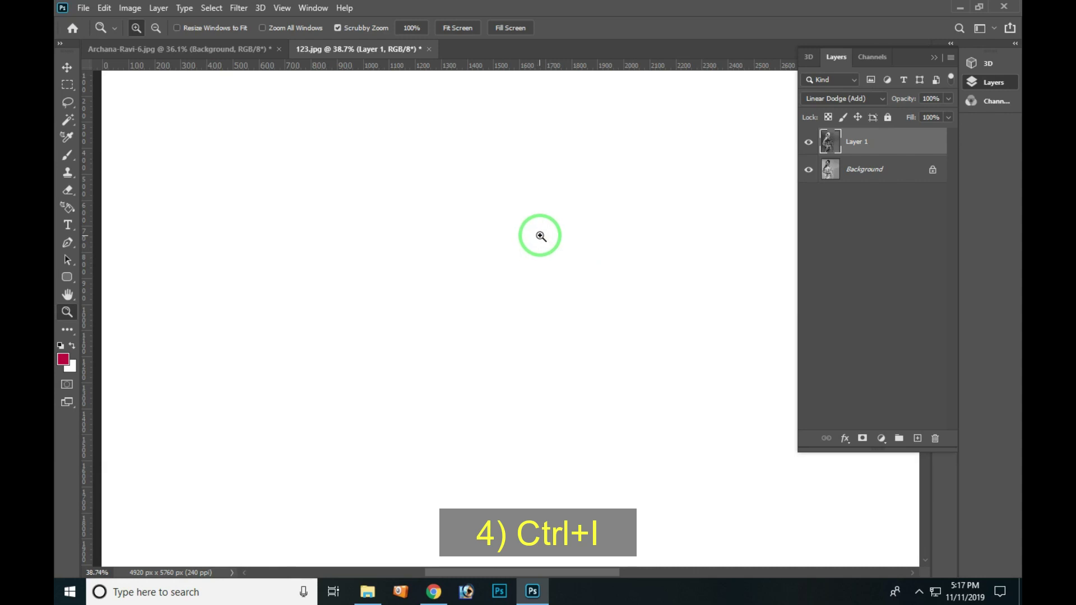
left_click_drag(559, 343, 511, 306)
left_click_drag(576, 391, 313, 183)
left_click_drag(341, 259, 271, 11)
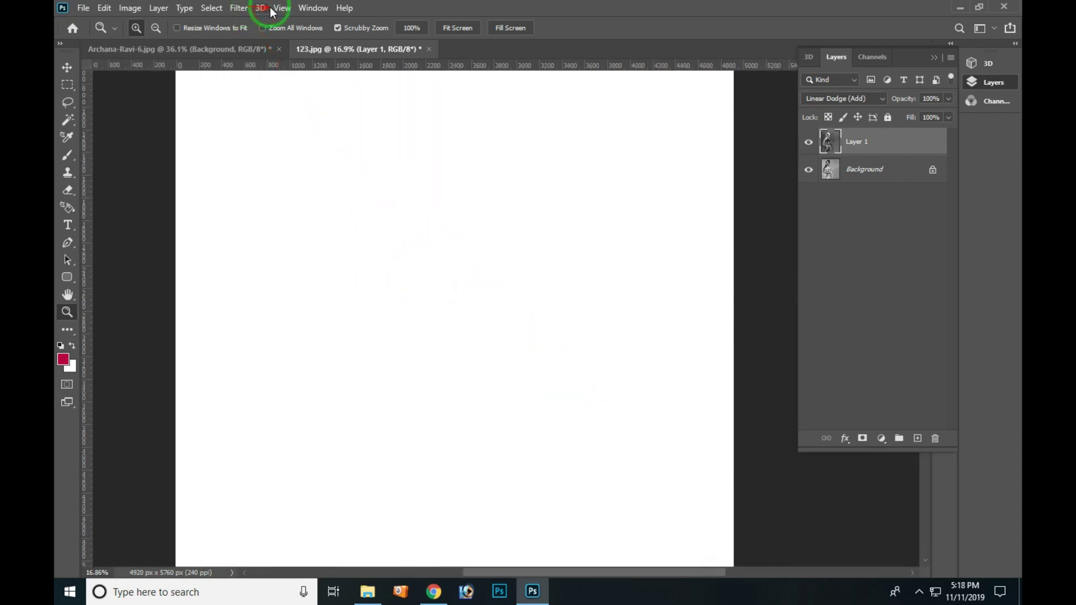
Apply a Gaussian Blur with a radius of 7.4 pixels to the inverted layer, checking the line detail on the face
left_click(241, 10)
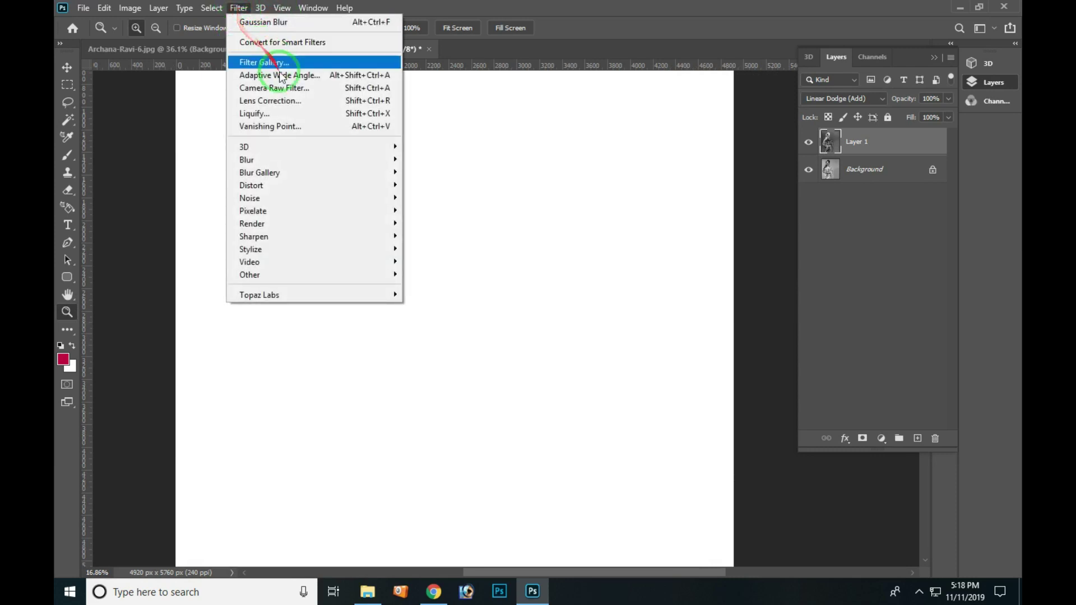
mouse_move(353, 162)
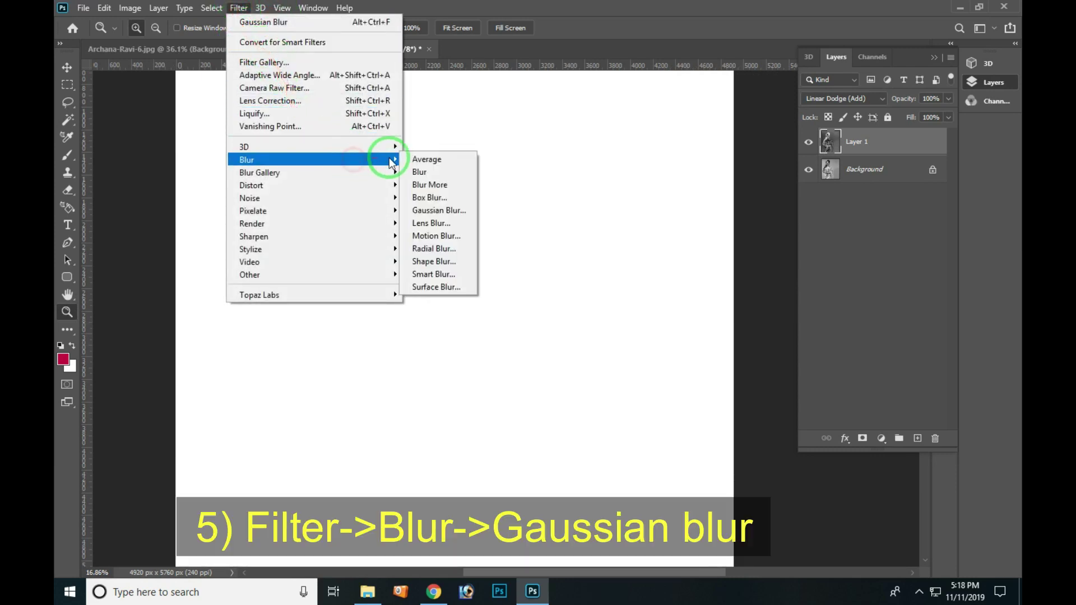
left_click(450, 212)
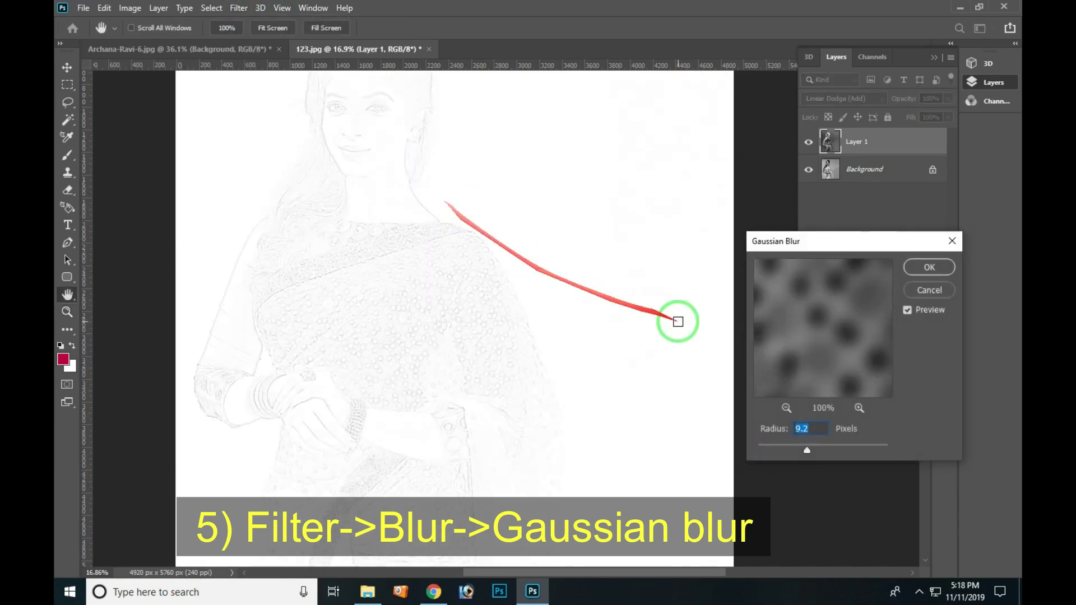
left_click_drag(378, 161, 400, 208)
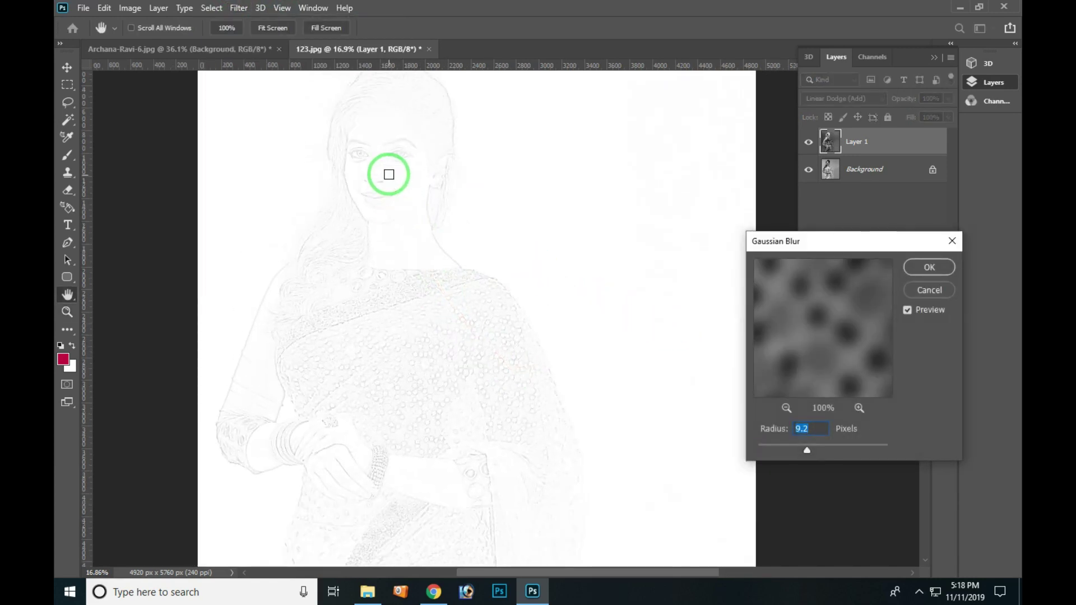
key("ctrl+plus")
key("ctrl+plus")
key("ctrl+plus")
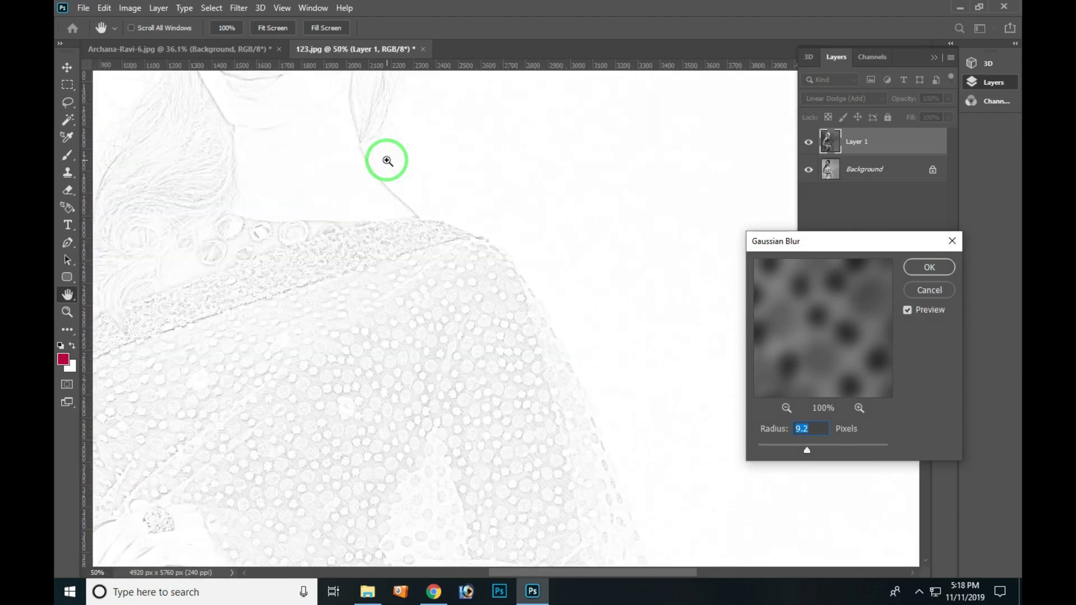
left_click_drag(378, 161, 488, 360)
left_click_drag(439, 261, 515, 327)
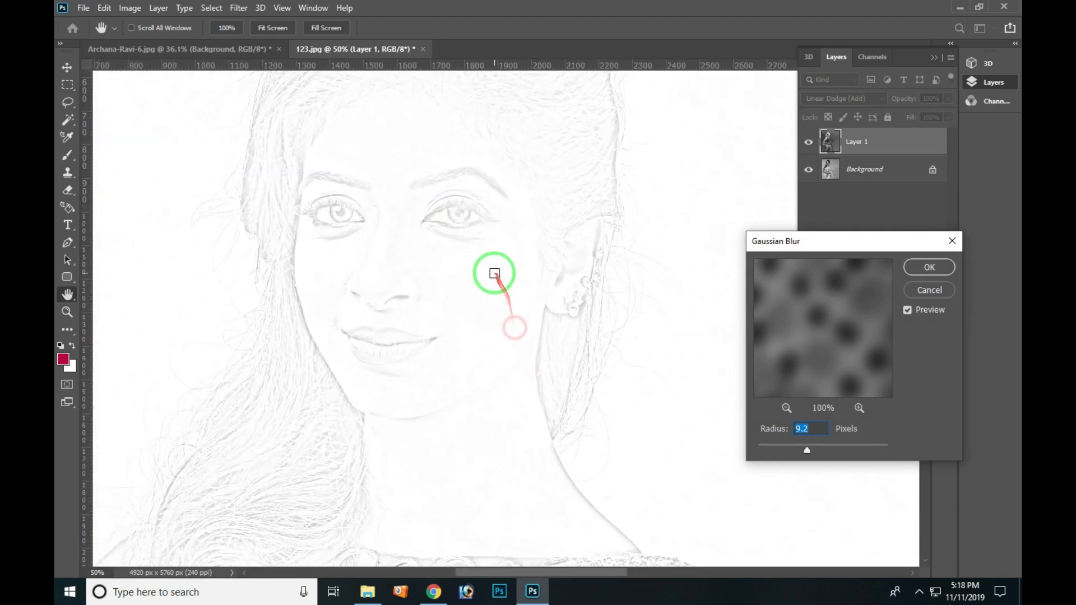
left_click_drag(494, 273, 486, 350)
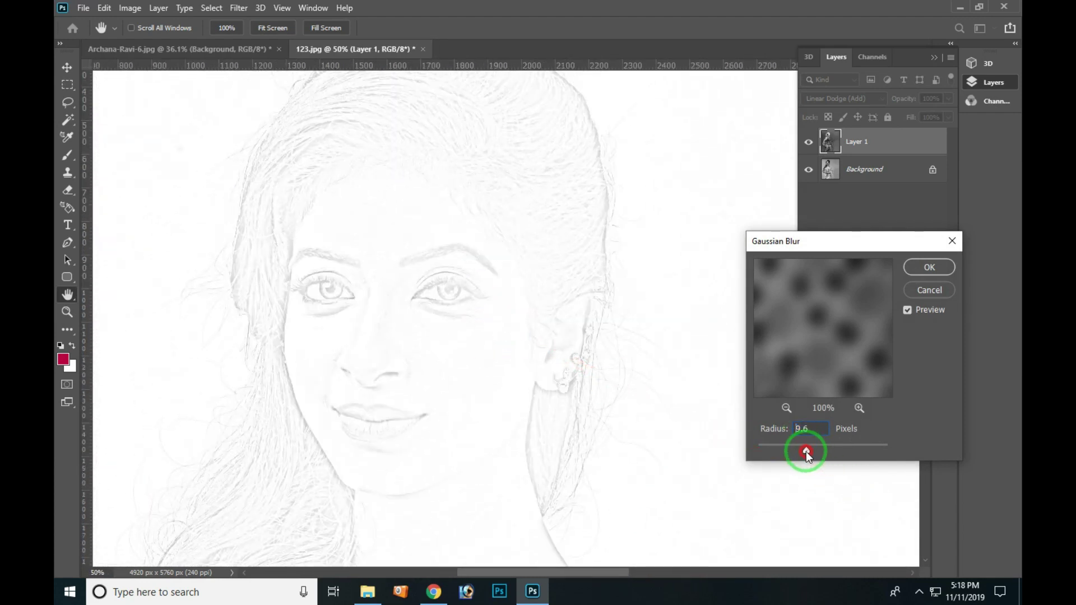
left_click(807, 451)
mouse_move(809, 452)
left_mouse_down()
mouse_move(853, 452)
mouse_move(792, 452)
mouse_move(802, 448)
left_mouse_up()
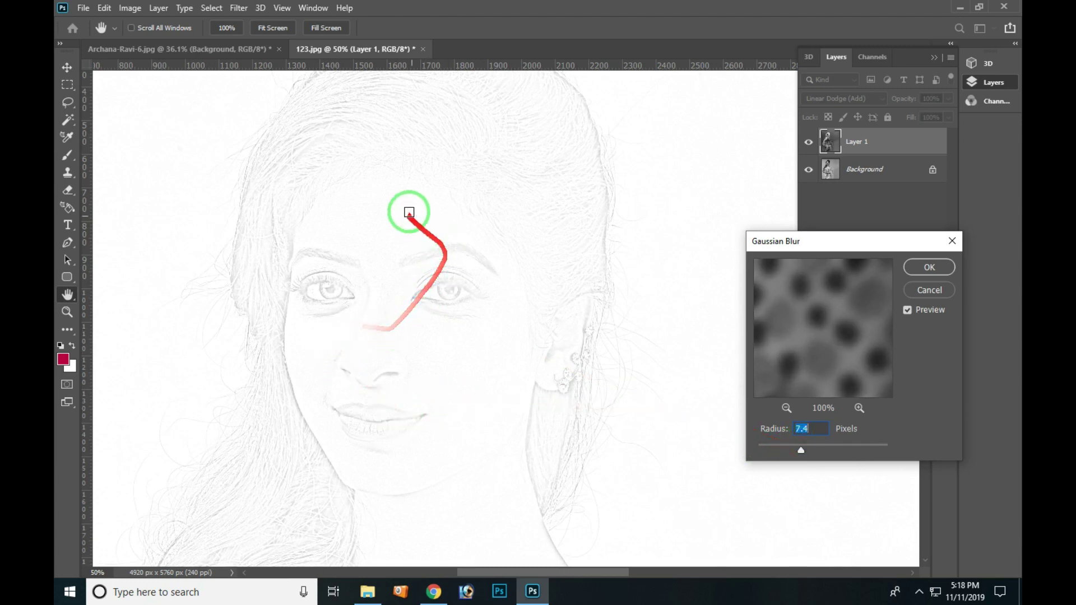
left_click(929, 268)
key("z")
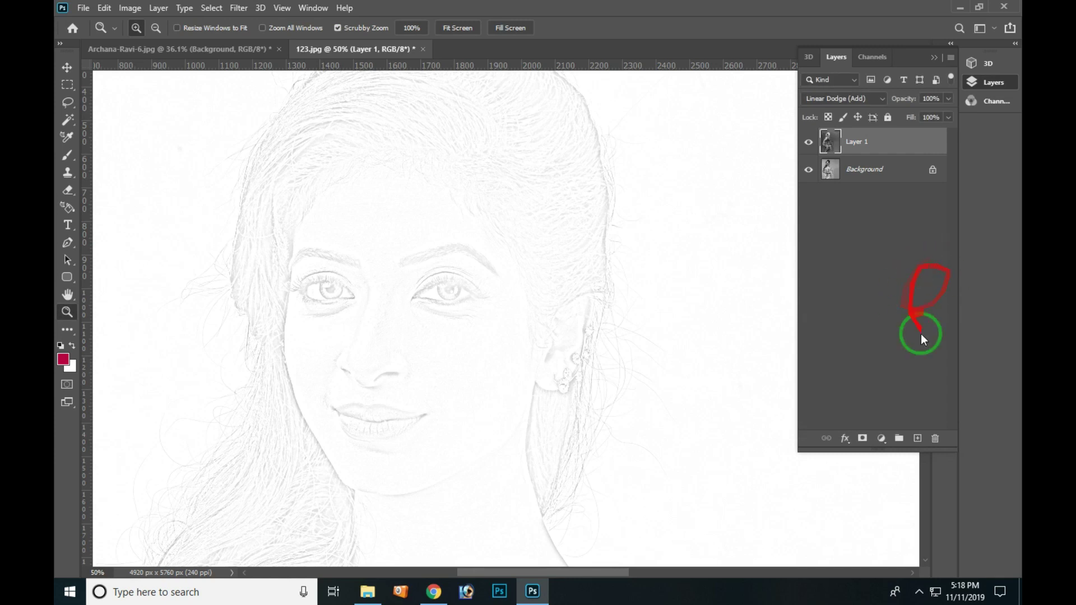
Add a Levels adjustment layer above the blurred copy and move its midtone and shadow input levels toward the highlights to darken the sketch lines
left_click(883, 439)
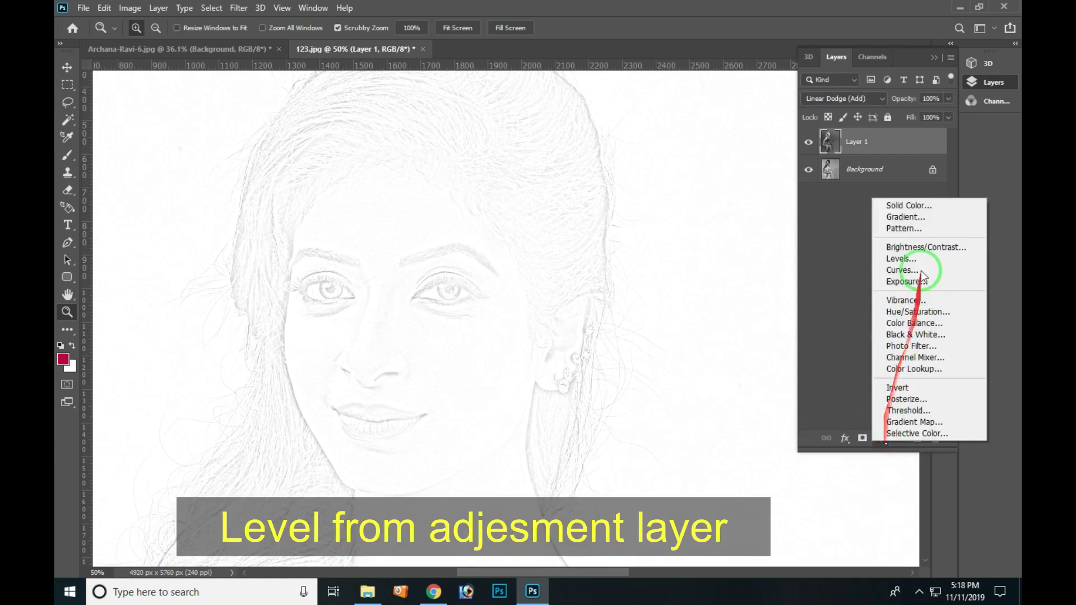
left_click(903, 261)
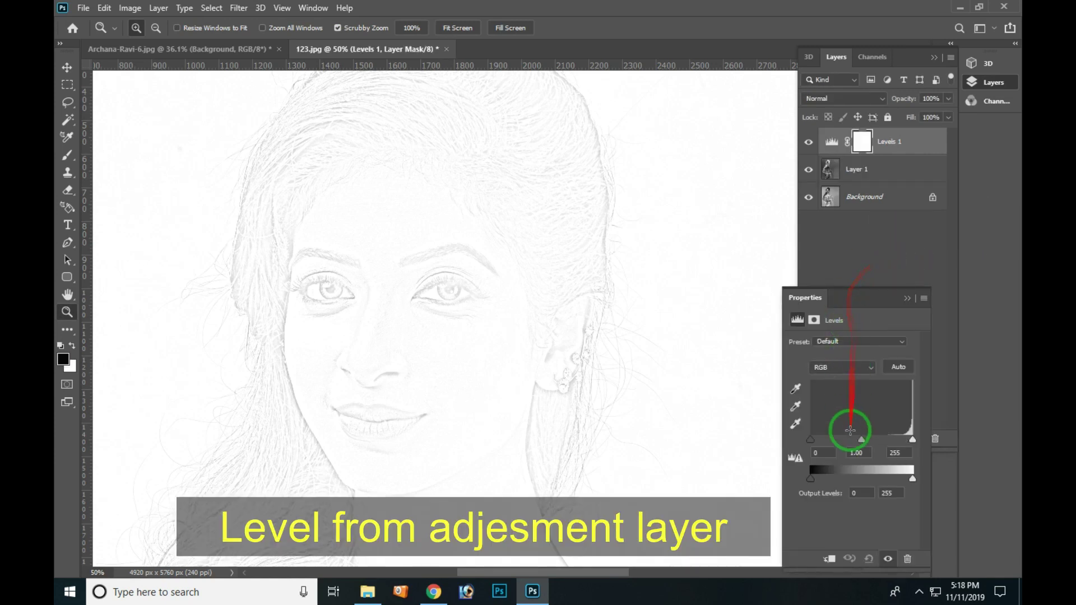
left_click_drag(862, 441, 899, 439)
left_click_drag(814, 439, 863, 443)
left_click(908, 298)
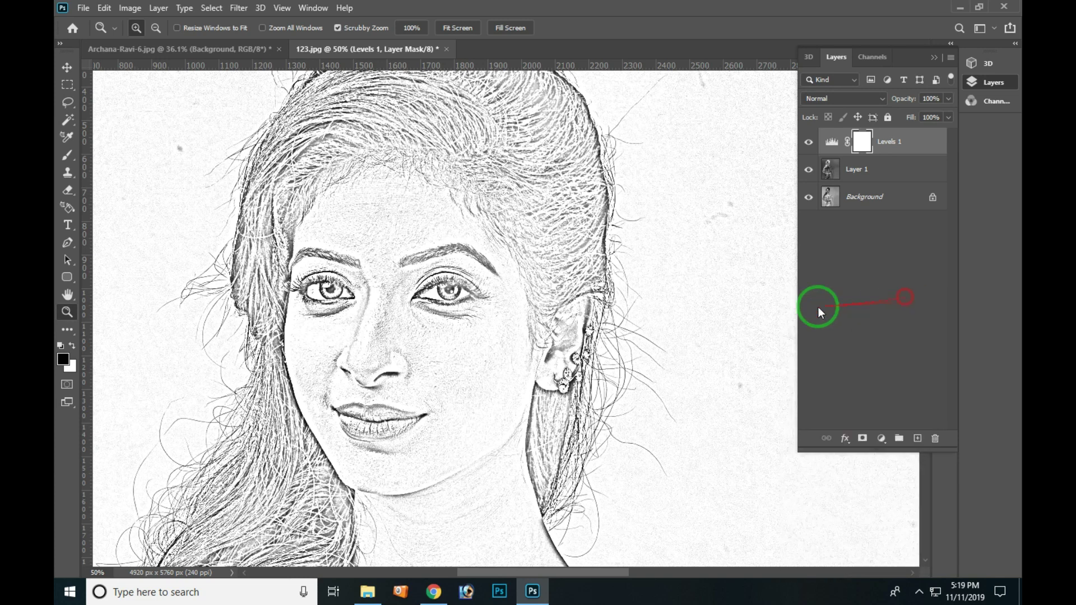
Hide the panels and examine the pencil sketch in 123.jpg, first as a whole and up close on the face
key("ctrl+0")
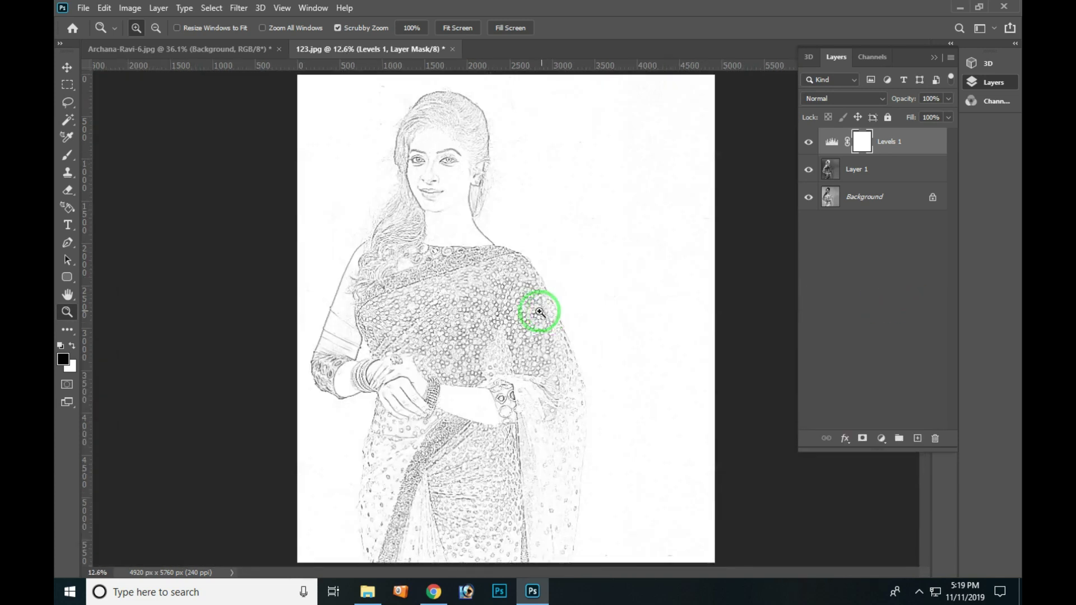
left_click_drag(464, 218, 495, 271)
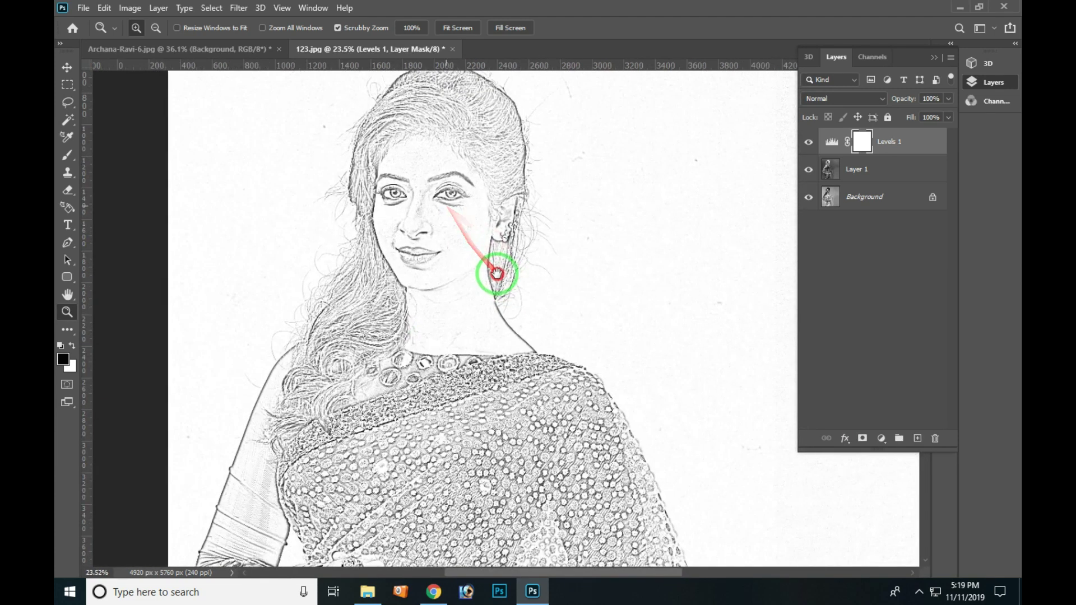
key("Tab")
left_click_drag(443, 225, 497, 271)
left_click_drag(477, 220, 480, 221)
left_click(489, 230)
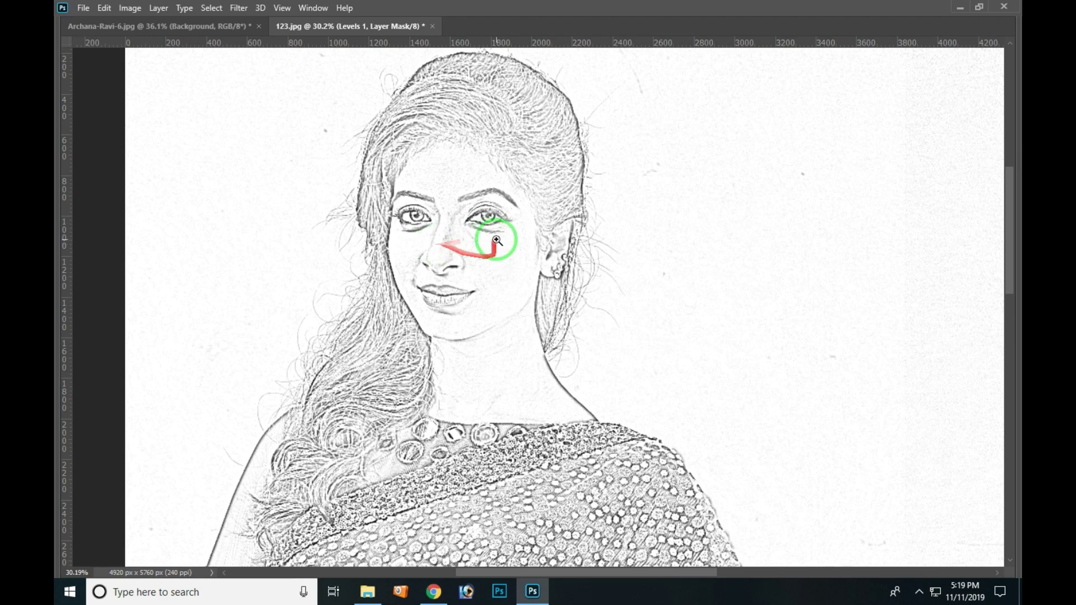
mouse_move(487, 223)
left_mouse_down()
mouse_move(547, 284)
mouse_move(444, 187)
left_mouse_up()
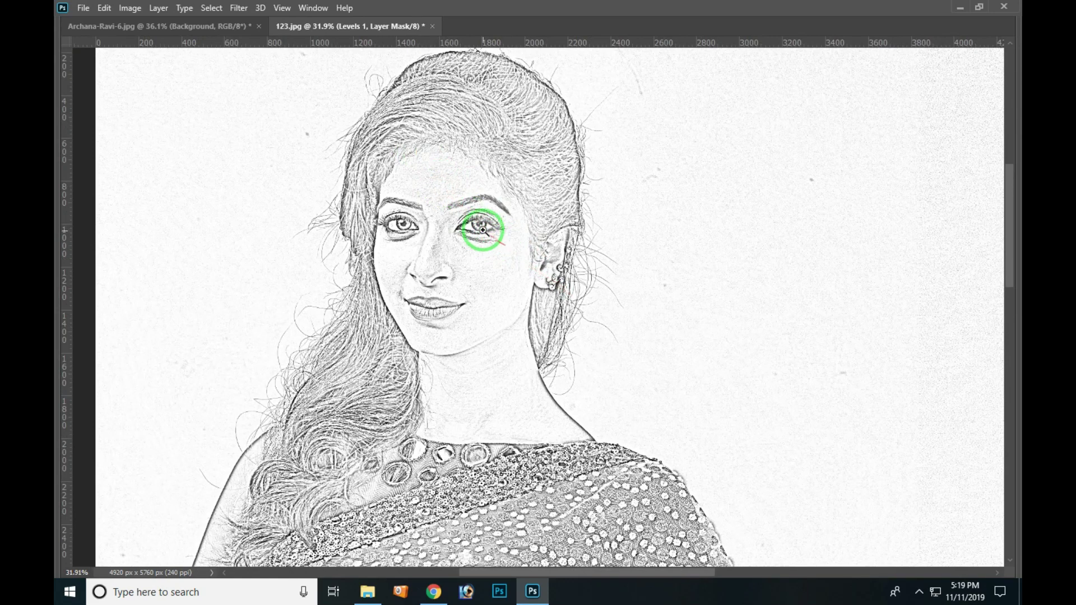
left_click_drag(502, 242, 185, 64)
Switch to the other open document and examine the colored pencil-art version around the face, hair and shoulders
left_click(177, 31)
mouse_move(524, 273)
left_mouse_down()
mouse_move(416, 182)
mouse_move(428, 247)
mouse_move(557, 283)
mouse_move(565, 429)
mouse_move(554, 286)
mouse_move(548, 339)
left_mouse_up()
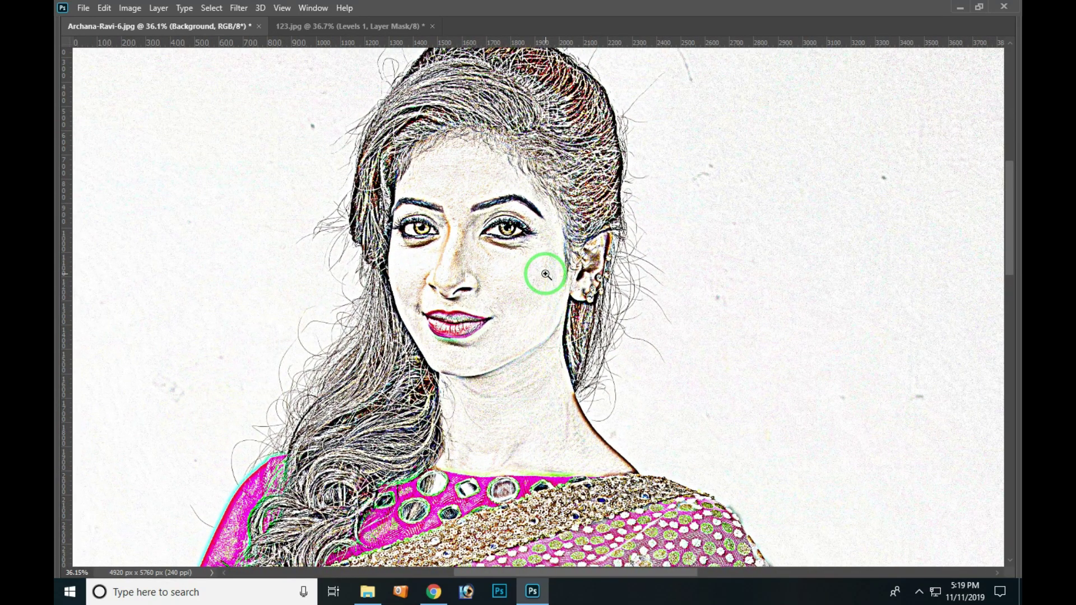
left_click_drag(545, 274, 505, 146)
left_click_drag(502, 353, 480, 277)
left_click_drag(457, 232, 504, 366)
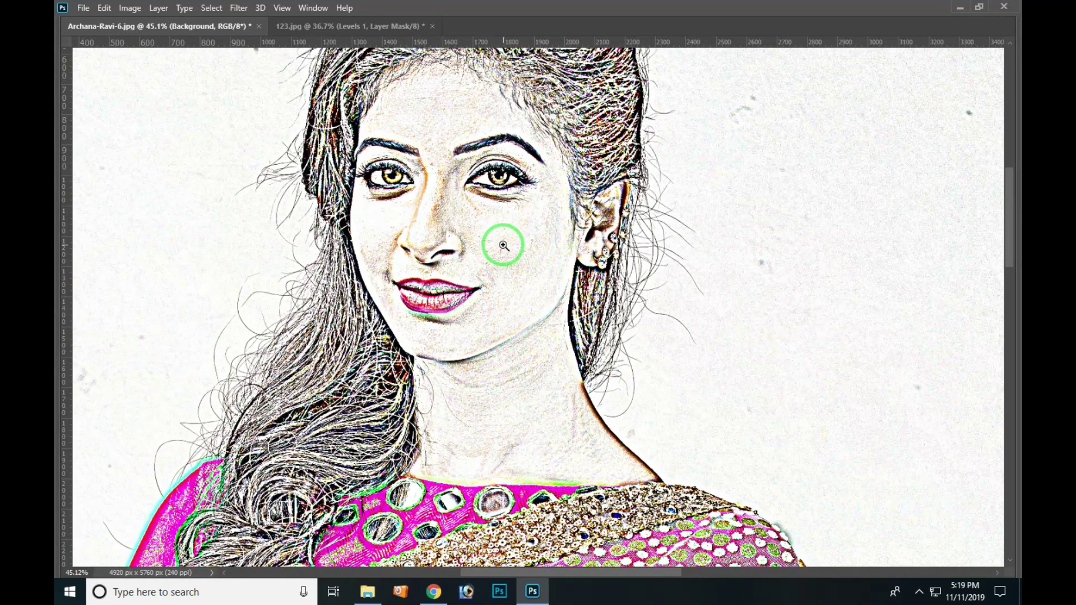